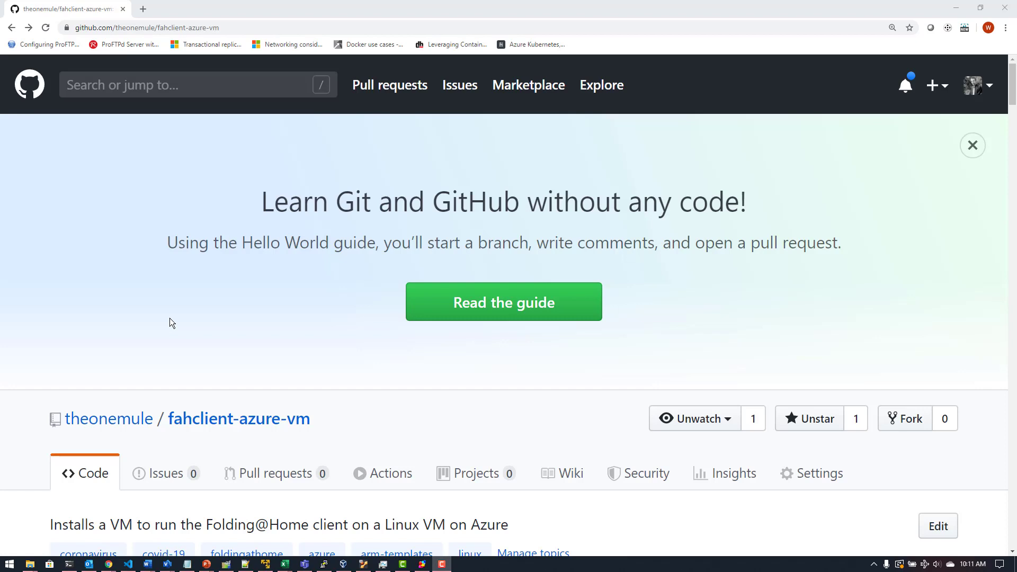
pyautogui.scroll(-2, 169, 336)
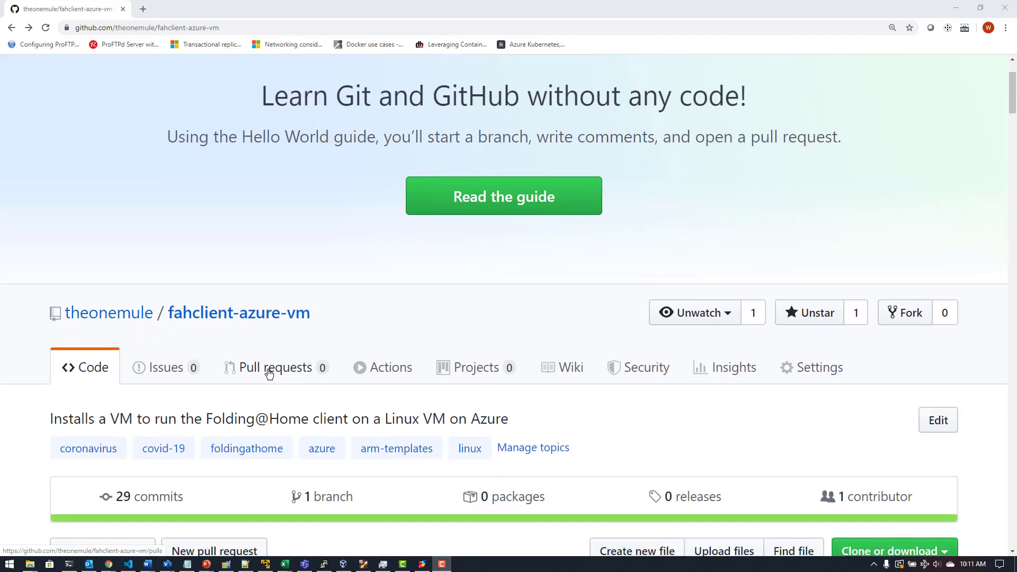
pyautogui.scroll(-1, 267, 371)
pyautogui.scroll(-7, 265, 369)
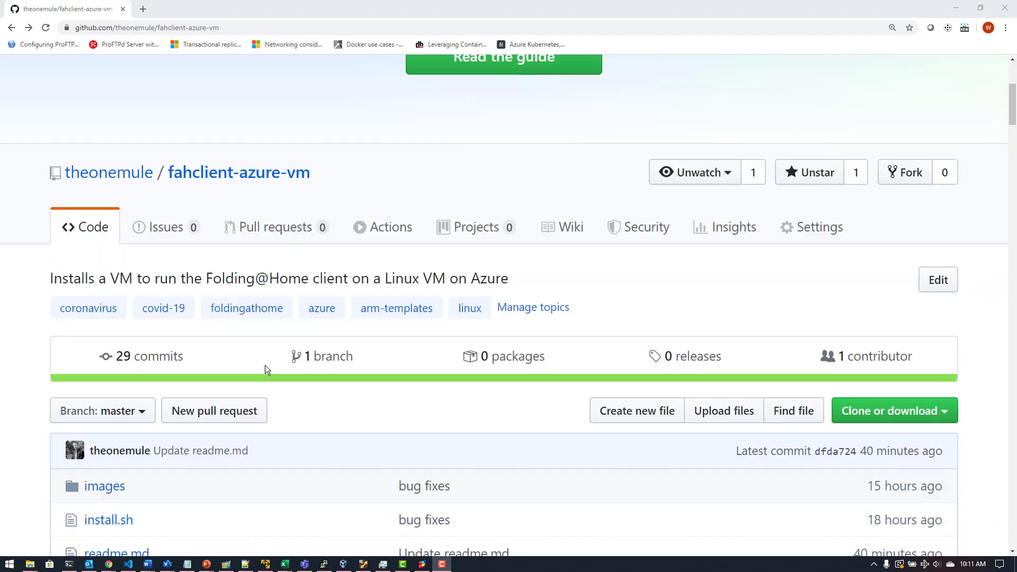
pyautogui.scroll(-5, 265, 370)
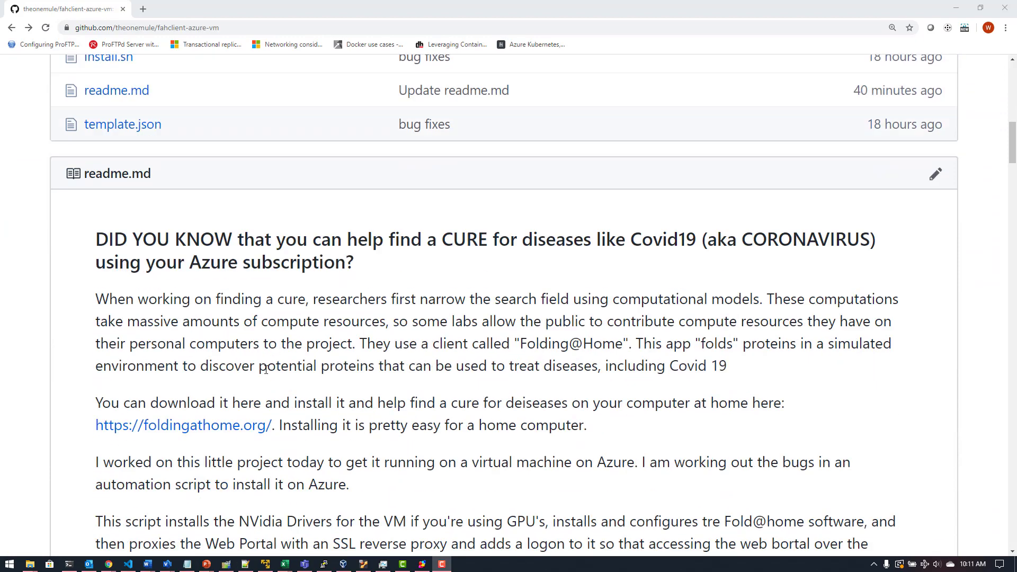
pyautogui.scroll(7, 267, 371)
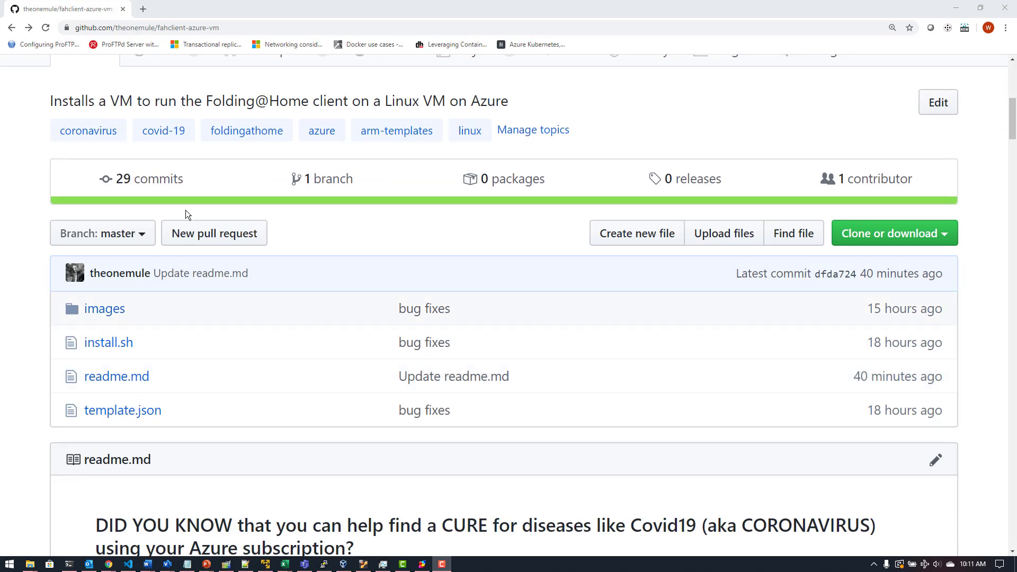
pyautogui.scroll(2, 185, 210)
pyautogui.moveTo(335, 101); pyautogui.dragTo(63, 99)
pyautogui.scroll(-15, 25, 246)
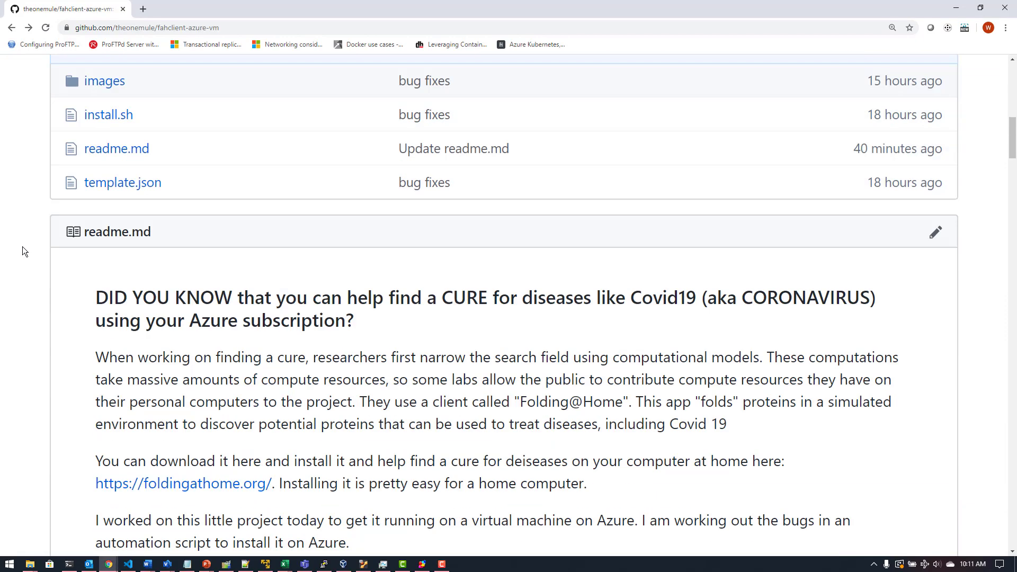
# - Start a custom deployment from the repository template with new resource group fahclient2
pyautogui.click(201, 399)
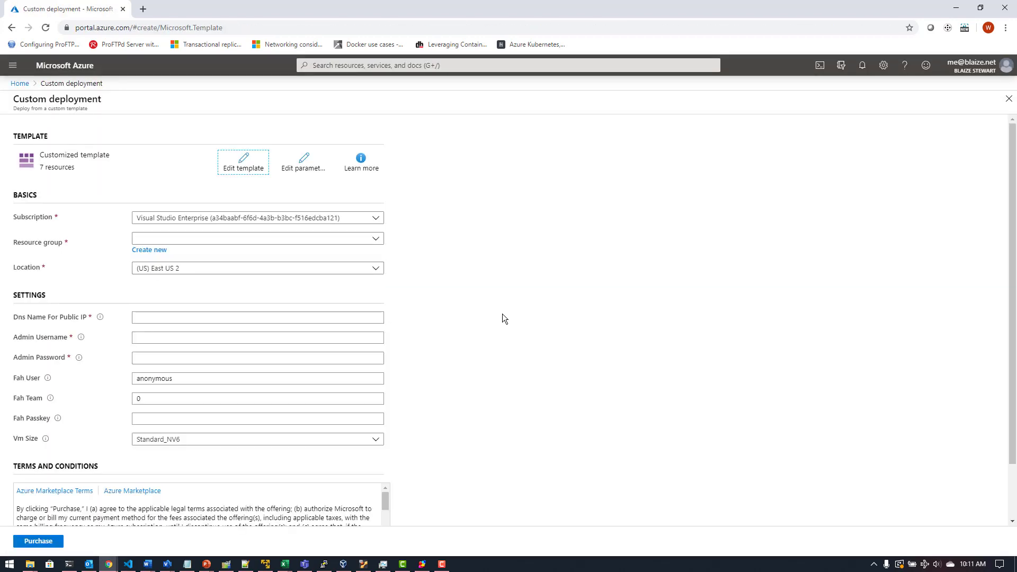
pyautogui.scroll(-1, 502, 310)
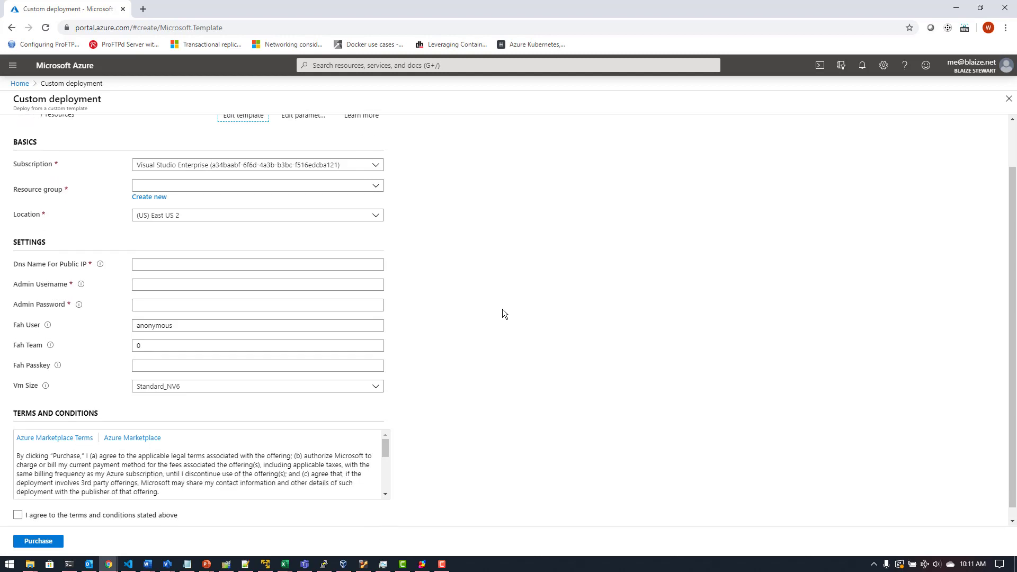
pyautogui.click(143, 197)
pyautogui.write('fa')
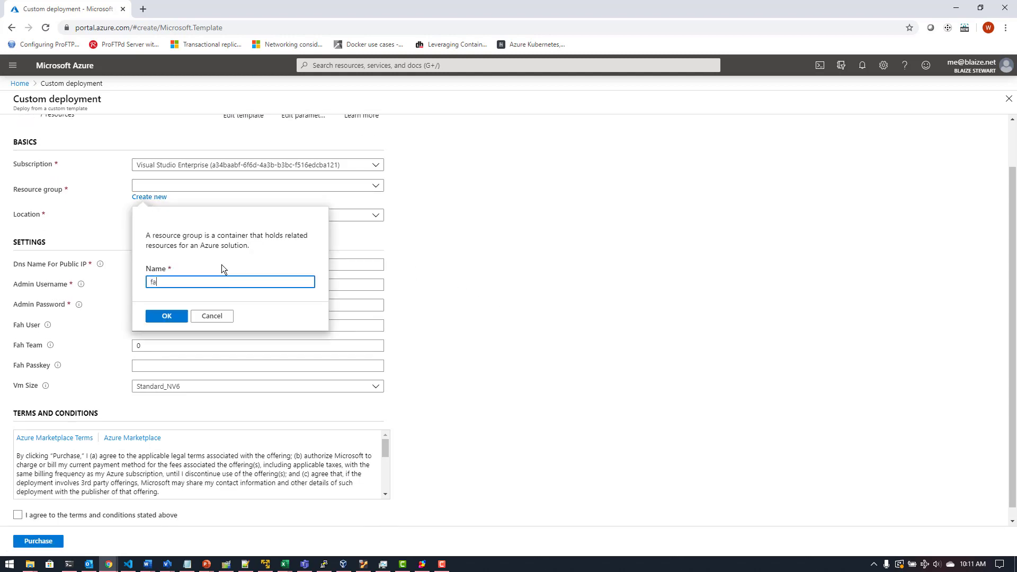
pyautogui.write('hclient2')
pyautogui.click(166, 317)
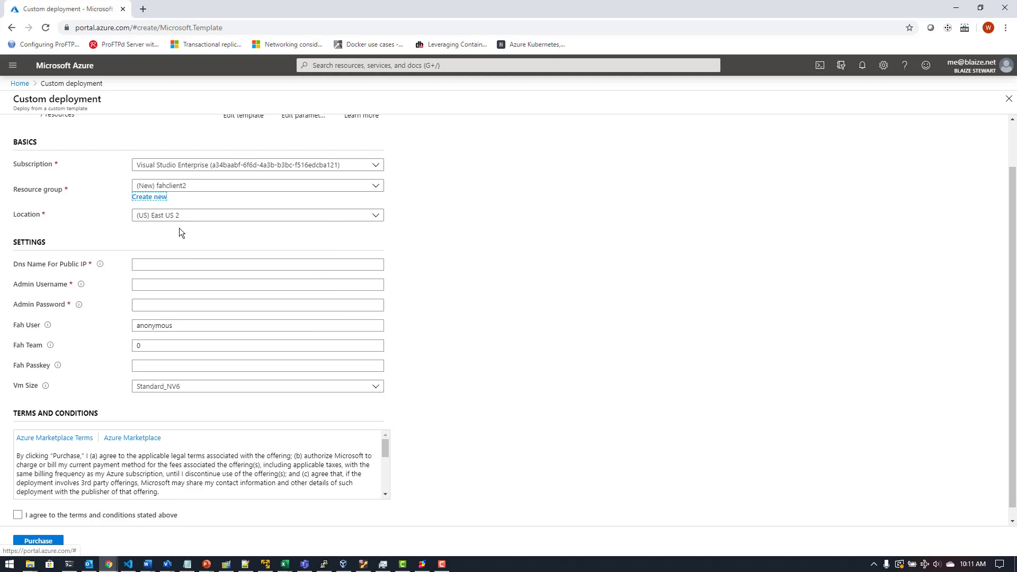
pyautogui.click(218, 165)
# - Keep the subscription and enter DNS name fahclient2, the admin username and a corrected admin password
pyautogui.click(224, 219)
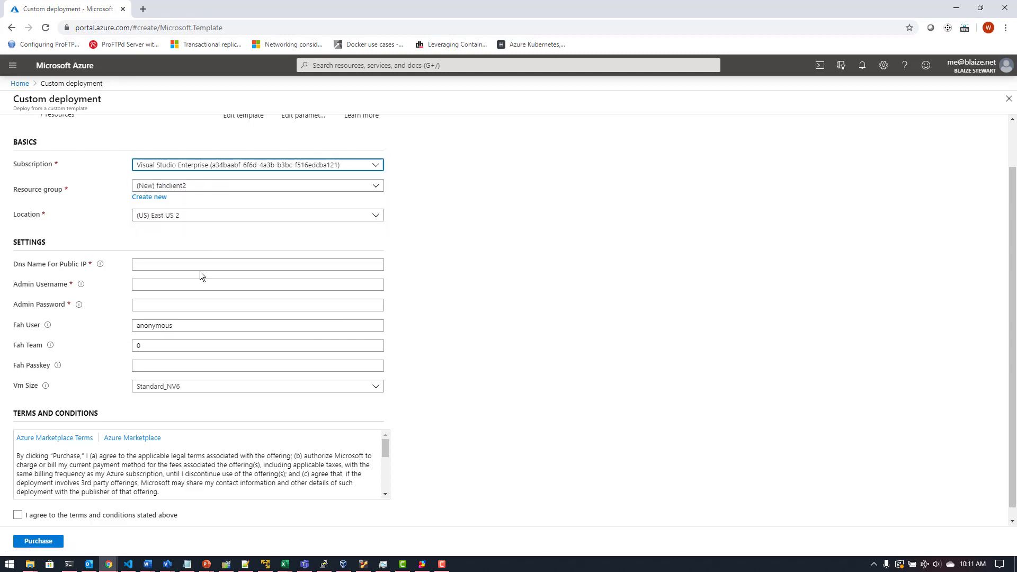
pyautogui.click(176, 264)
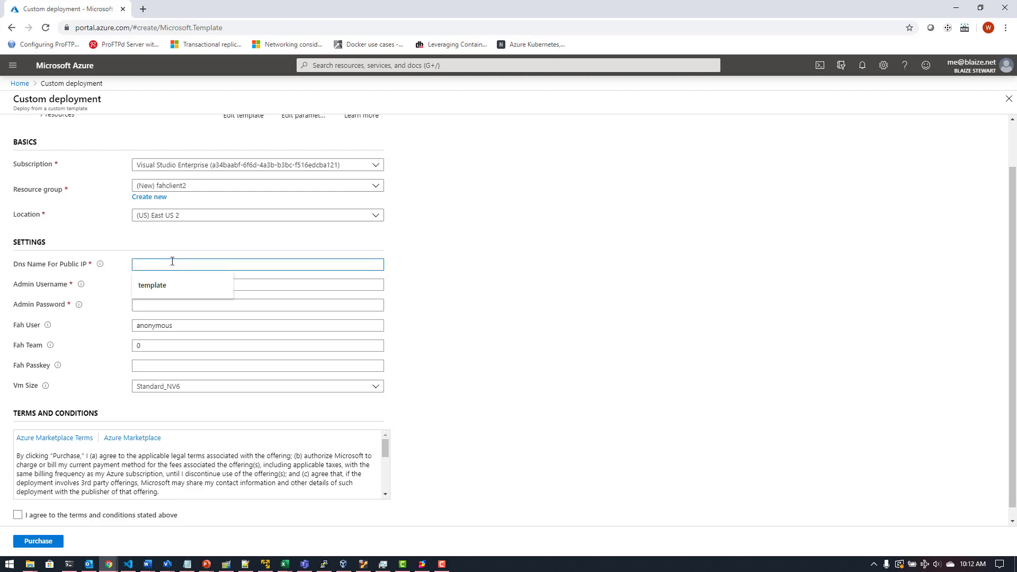
pyautogui.write('fahclient2')
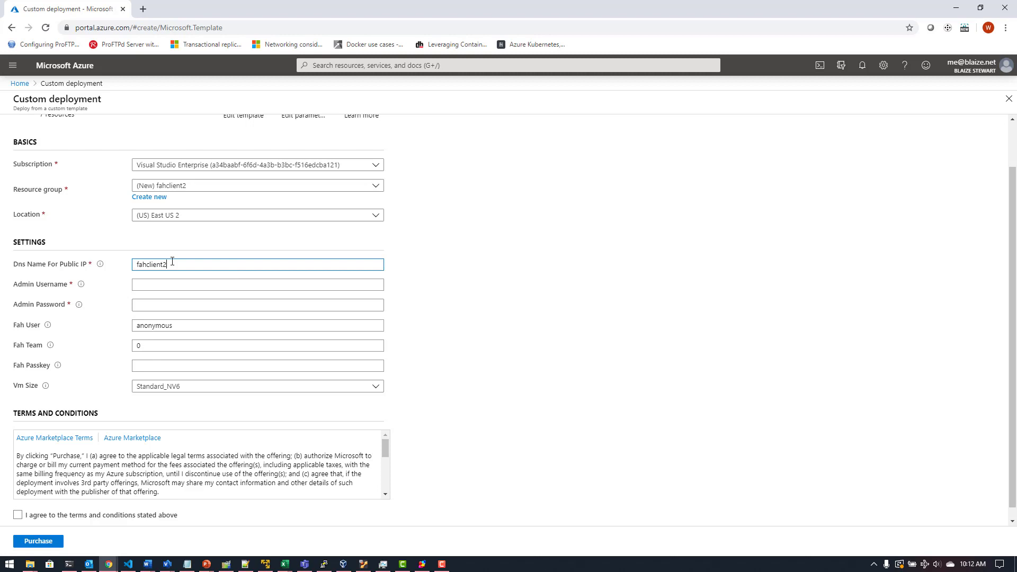
pyautogui.press('Tab')
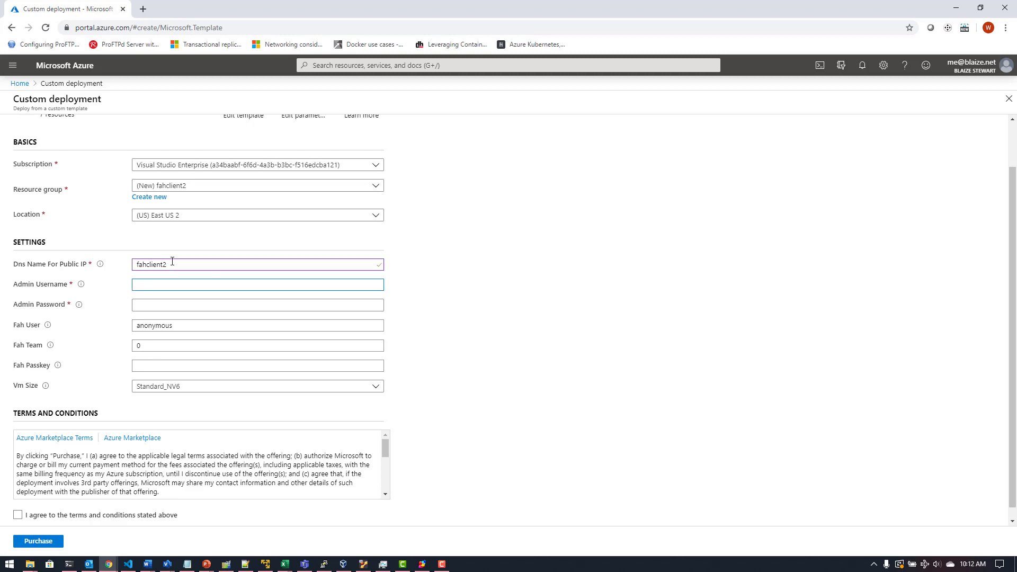
pyautogui.write('blaize')
pyautogui.press('Tab')
pyautogui.write('••••••••••')
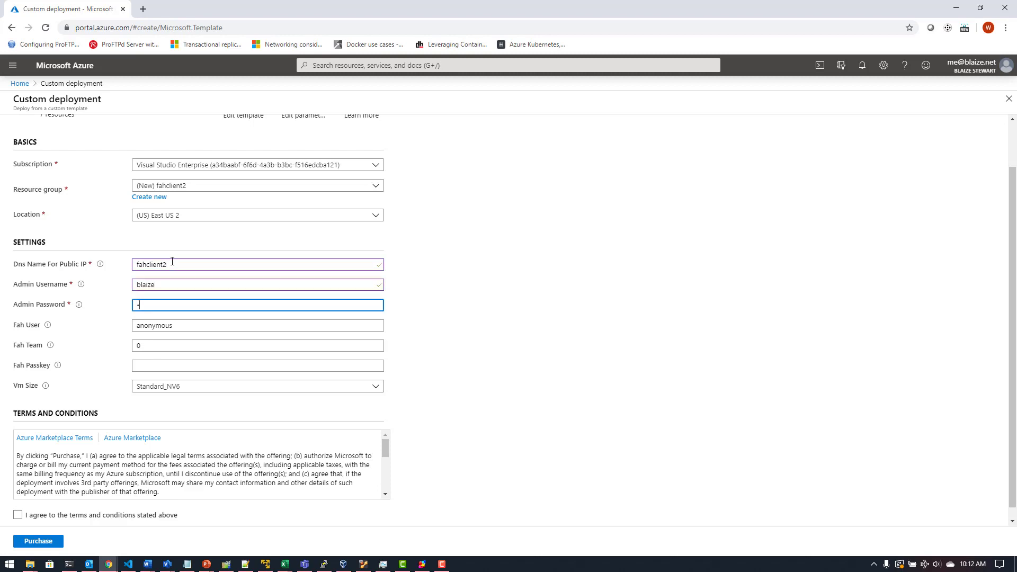
pyautogui.press('Tab')
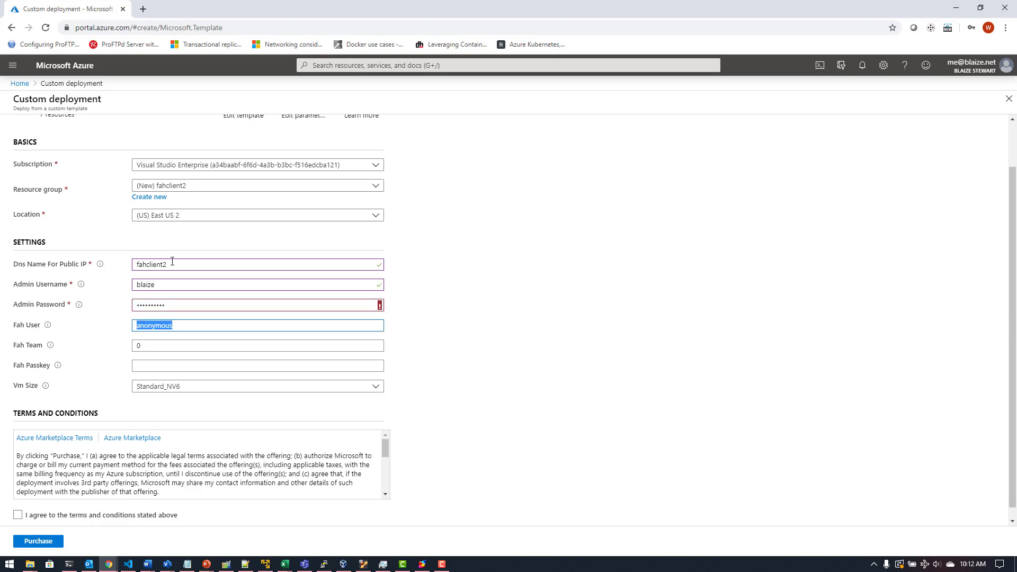
pyautogui.hotkey('shift', 'Tab')
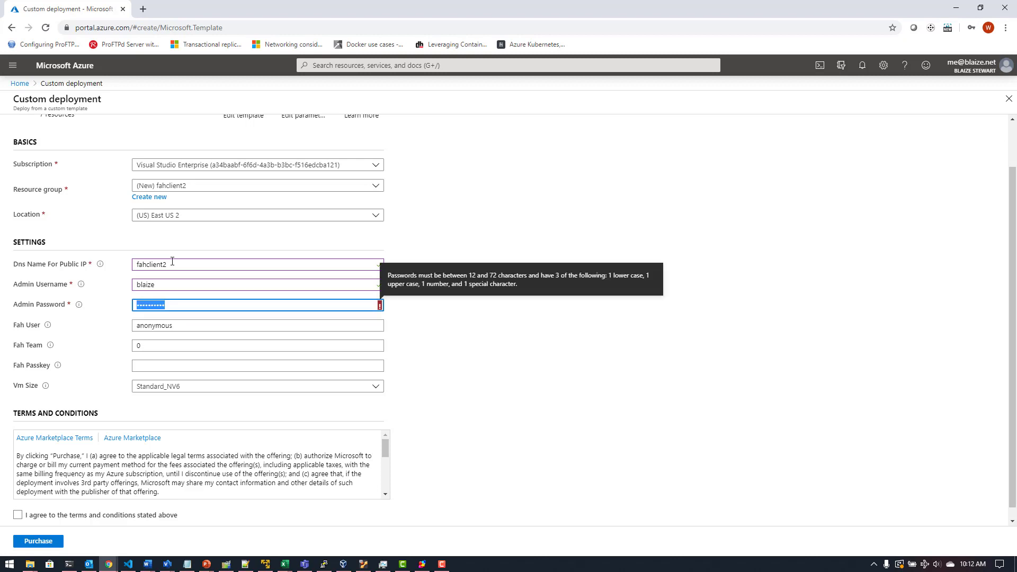
pyautogui.write('••••••••••••')
pyautogui.press('Tab')
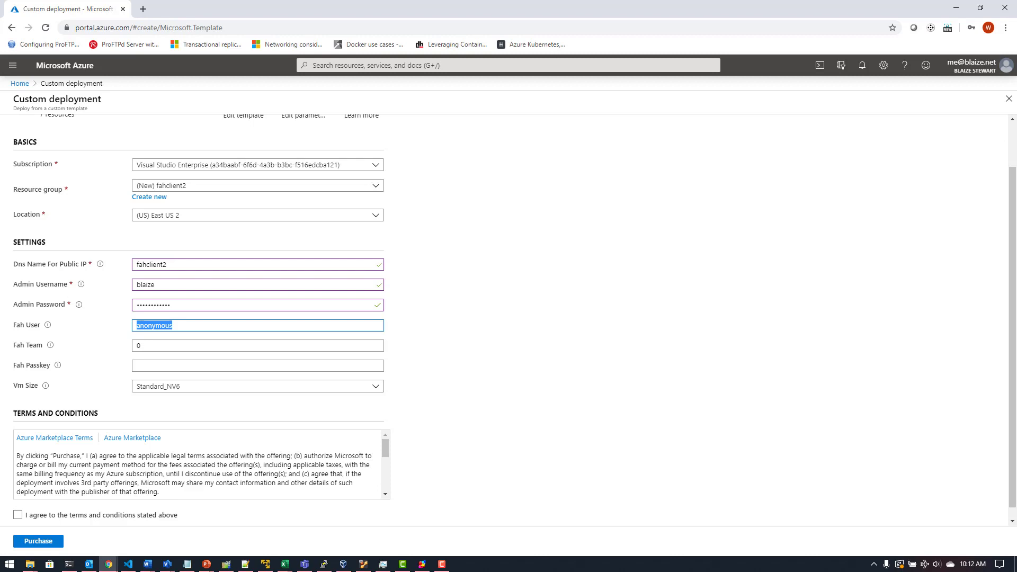
# - Replace the default anonymous Folding@home user with the user's name and paste the passkey
pyautogui.hotkey('alt', 'Tab')
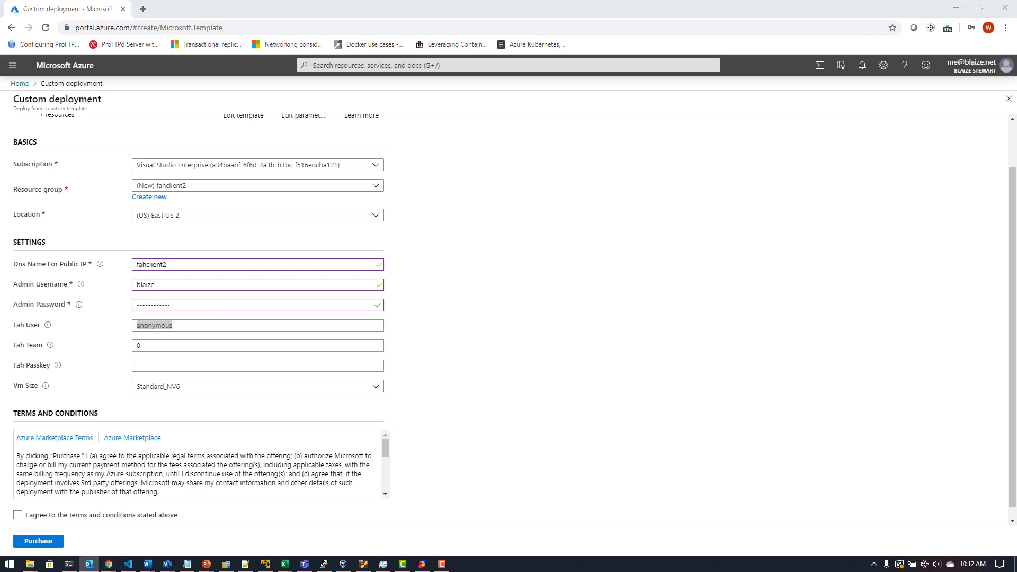
pyautogui.click(191, 325)
pyautogui.moveTo(191, 325); pyautogui.dragTo(99, 331)
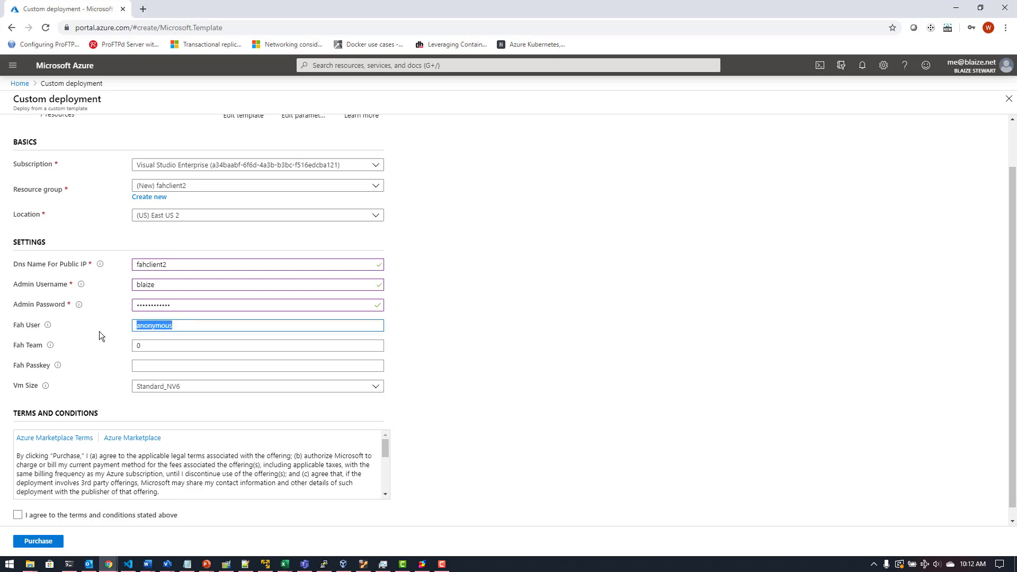
pyautogui.write('Blaize_Stewart')
pyautogui.hotkey('alt', 'Tab')
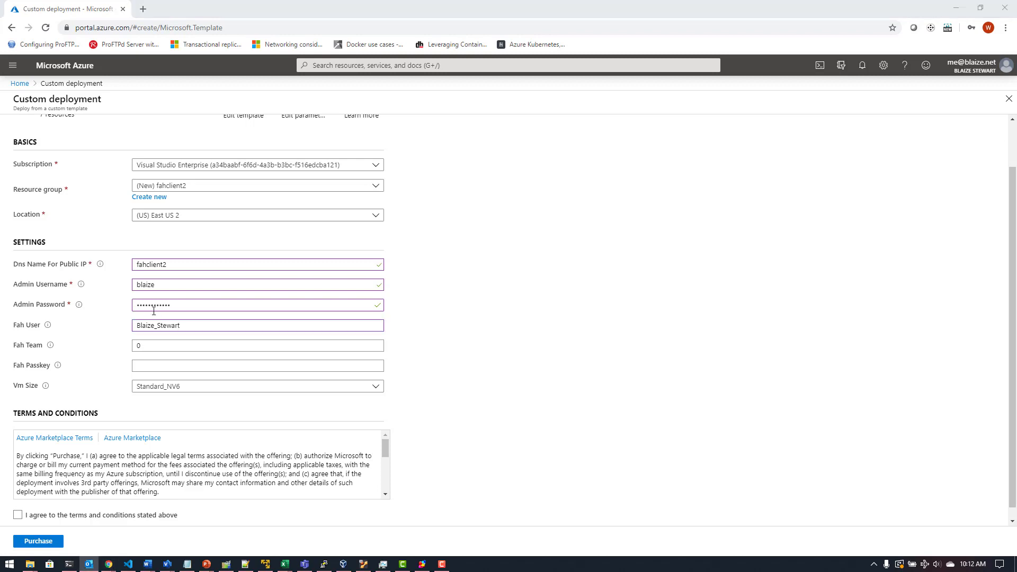
pyautogui.click(166, 365)
pyautogui.hotkey('ctrl', 'v')
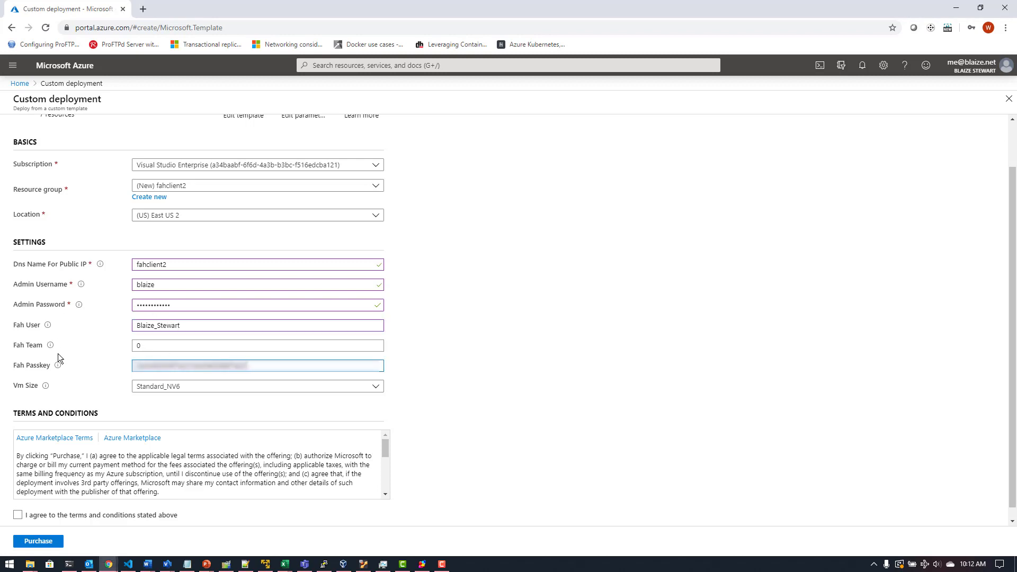
# - Keep VM size Standard_NV6, accept the terms and conditions, and submit the deployment
pyautogui.click(180, 389)
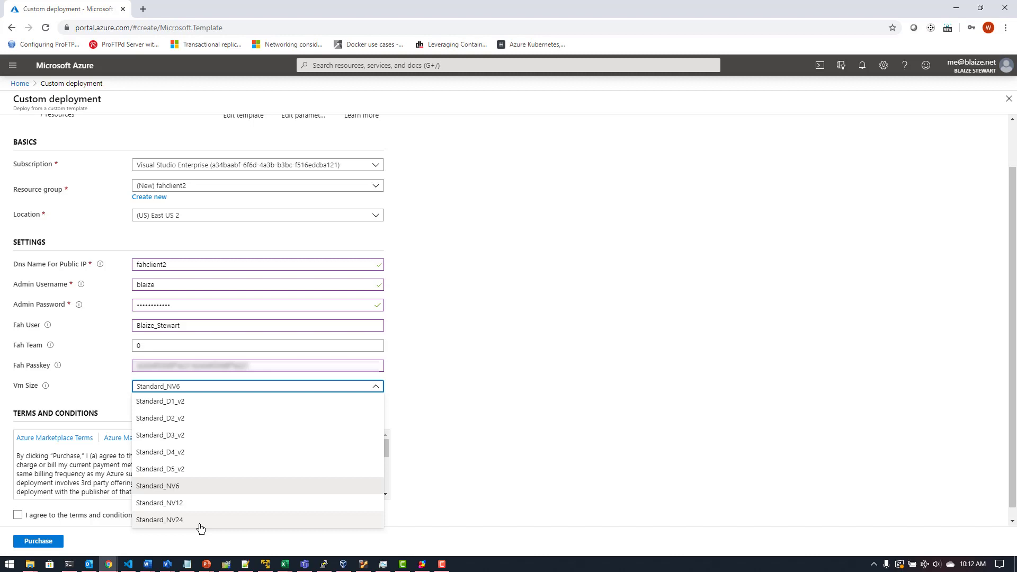
pyautogui.click(483, 385)
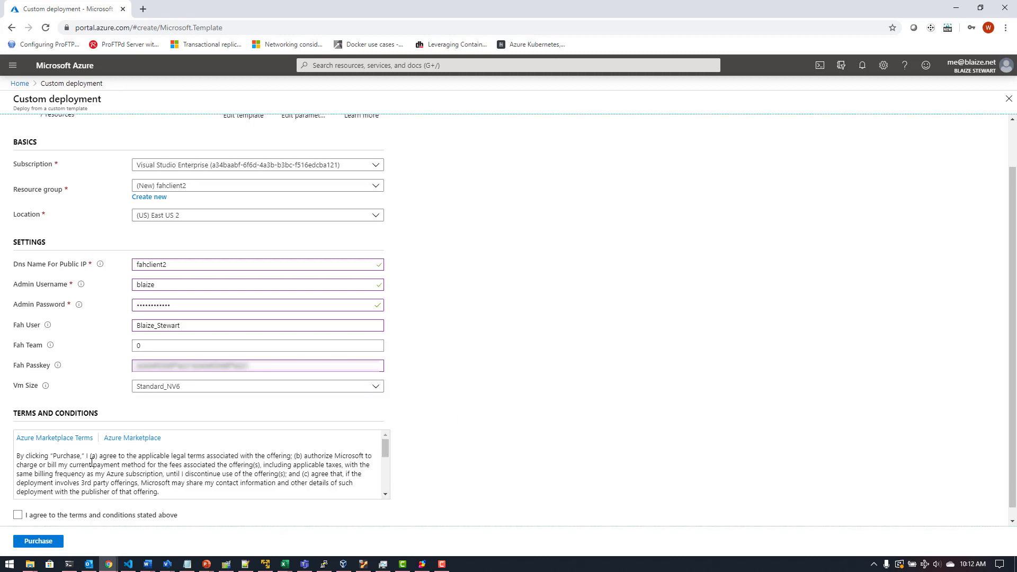
pyautogui.click(33, 515)
pyautogui.click(41, 541)
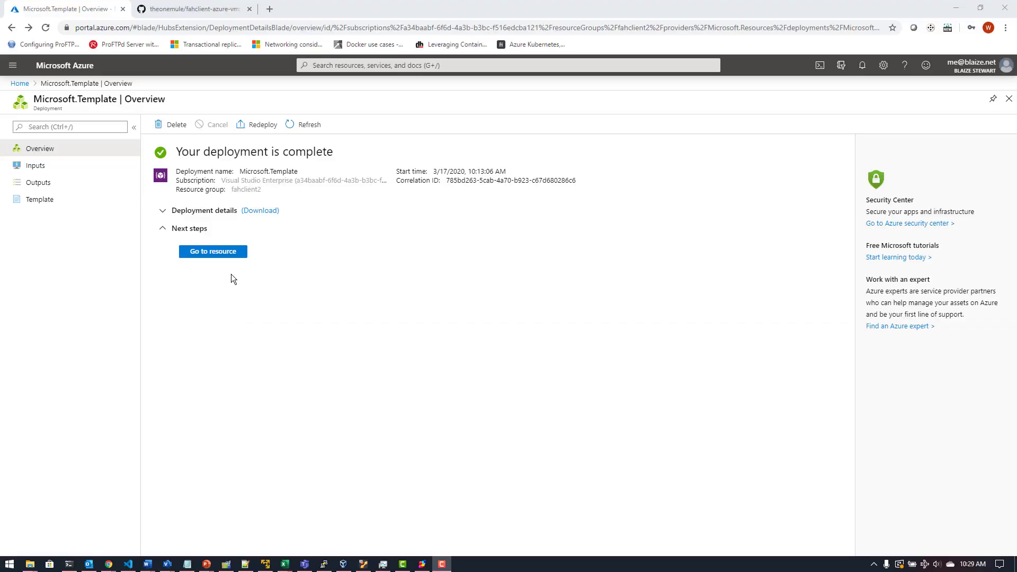
# - Open the fahclient2 resource group, then its fahclientVM virtual machine
pyautogui.click(225, 258)
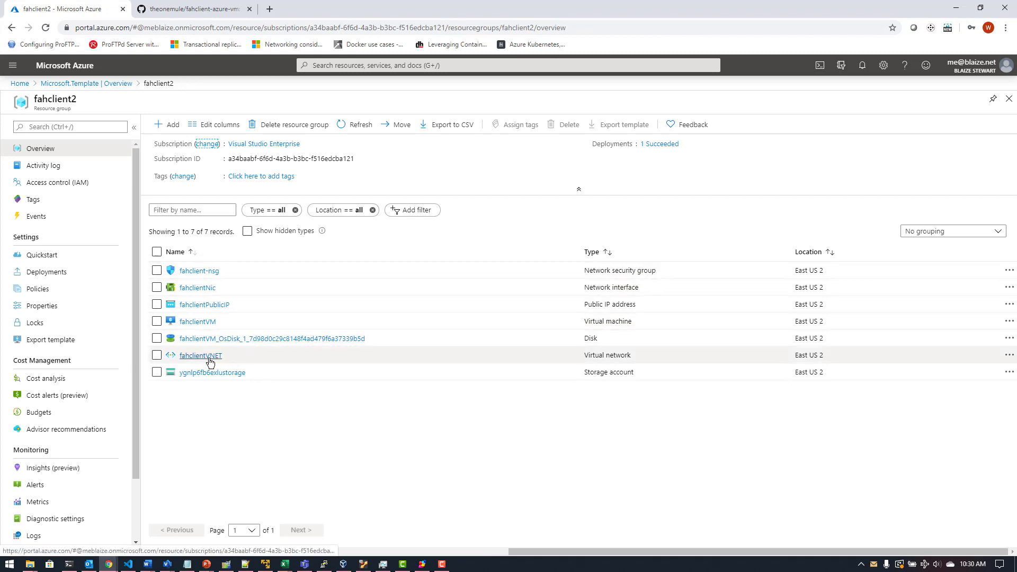
pyautogui.click(207, 325)
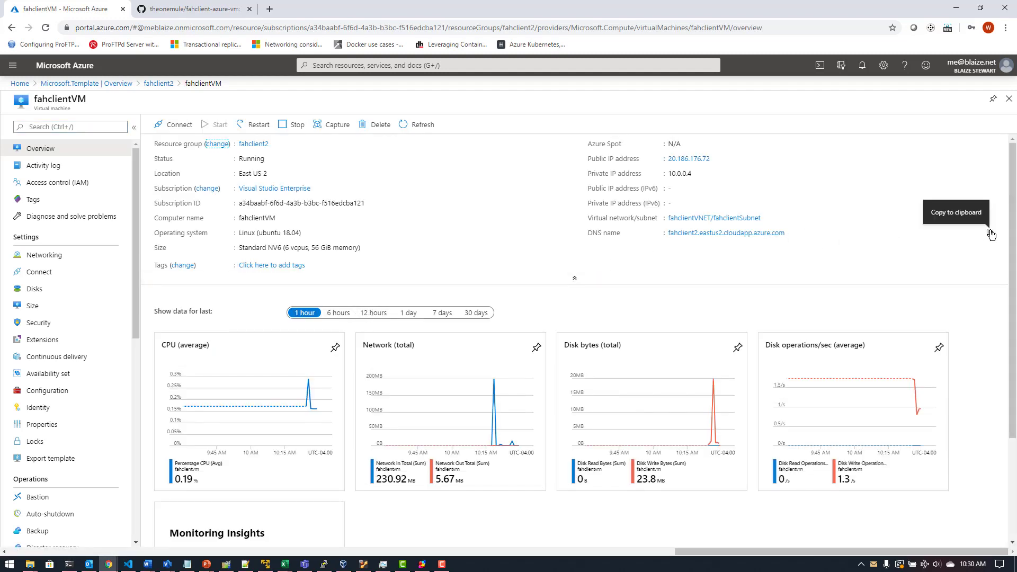
# - Copy the VM's DNS name fahclient2.eastus2.cloudapp.azure.com to the clipboard
pyautogui.click(990, 233)
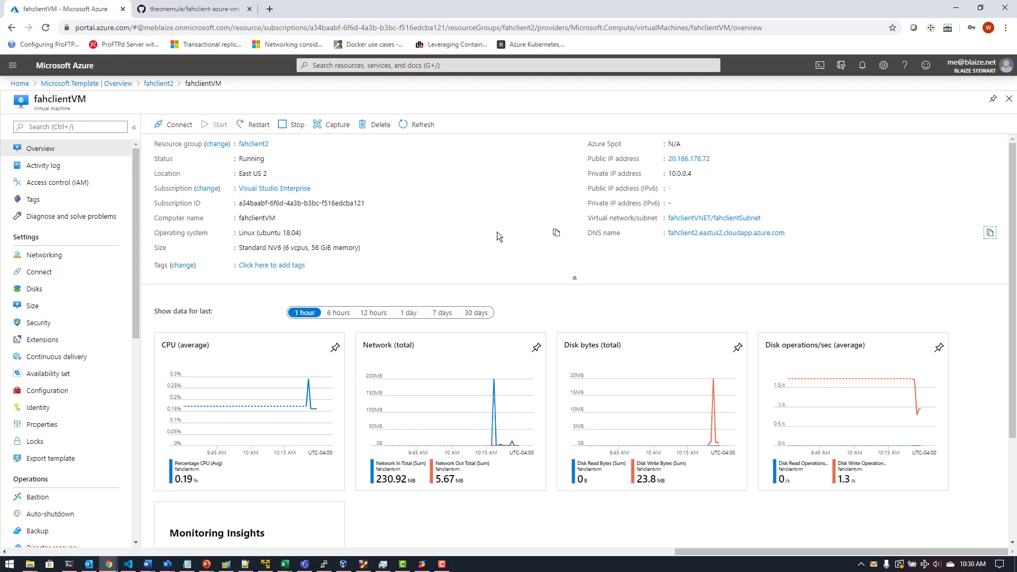
pyautogui.hotkey('ctrl', 't')
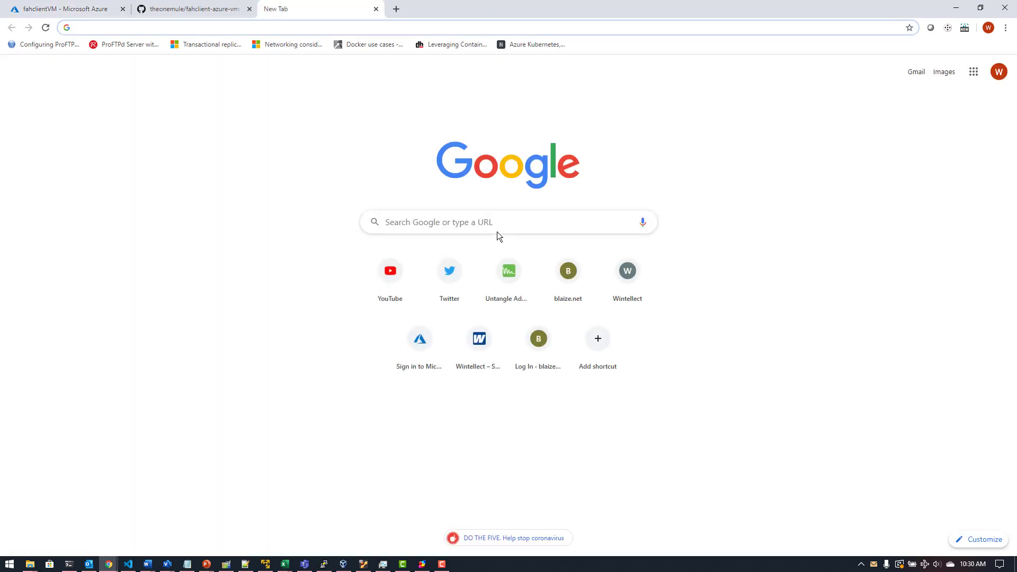
pyautogui.write('htt')
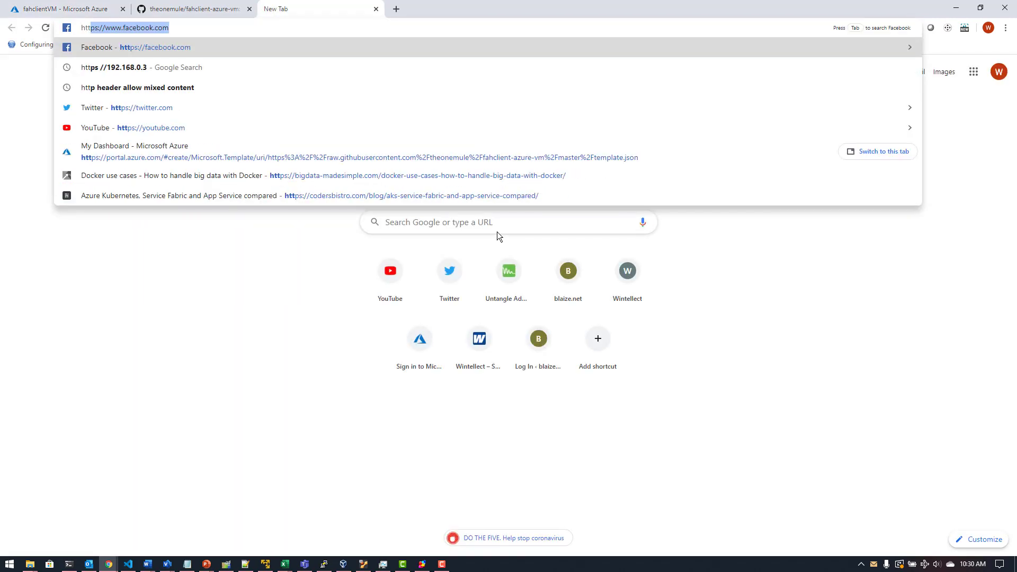
pyautogui.write('ps://')
pyautogui.hotkey('ctrl', 'v')
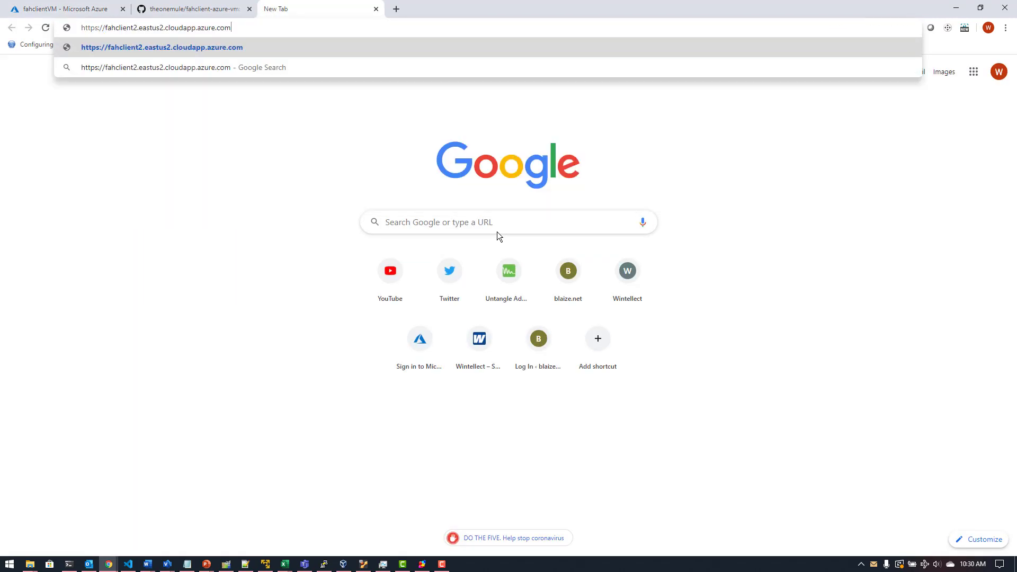
pyautogui.press('Return')
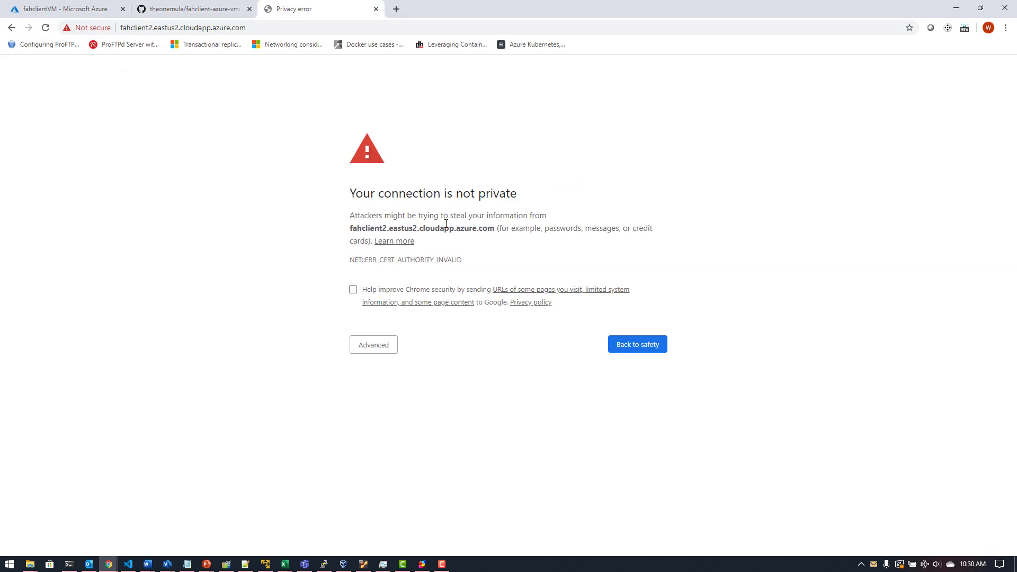
pyautogui.click(380, 350)
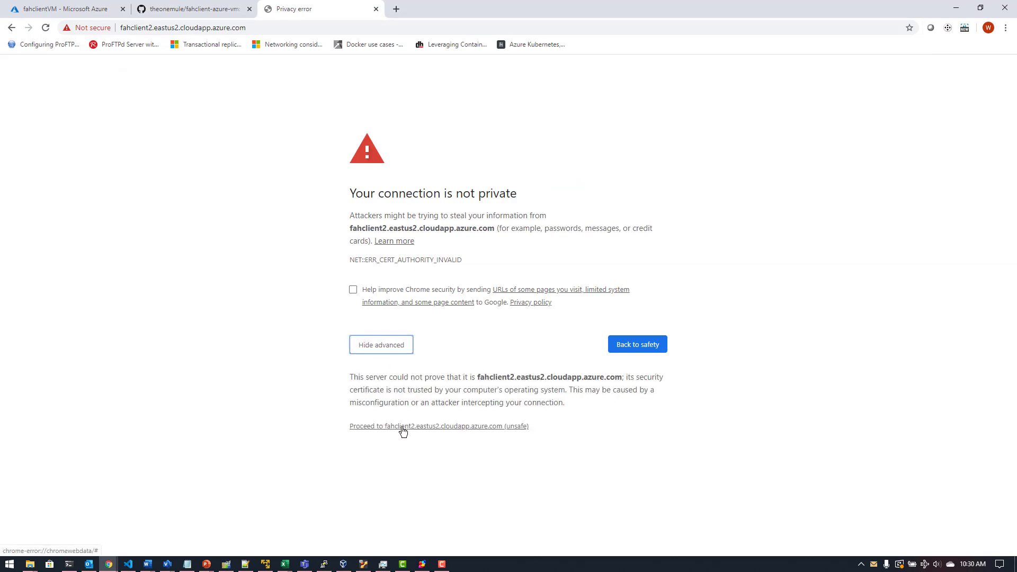
pyautogui.click(403, 427)
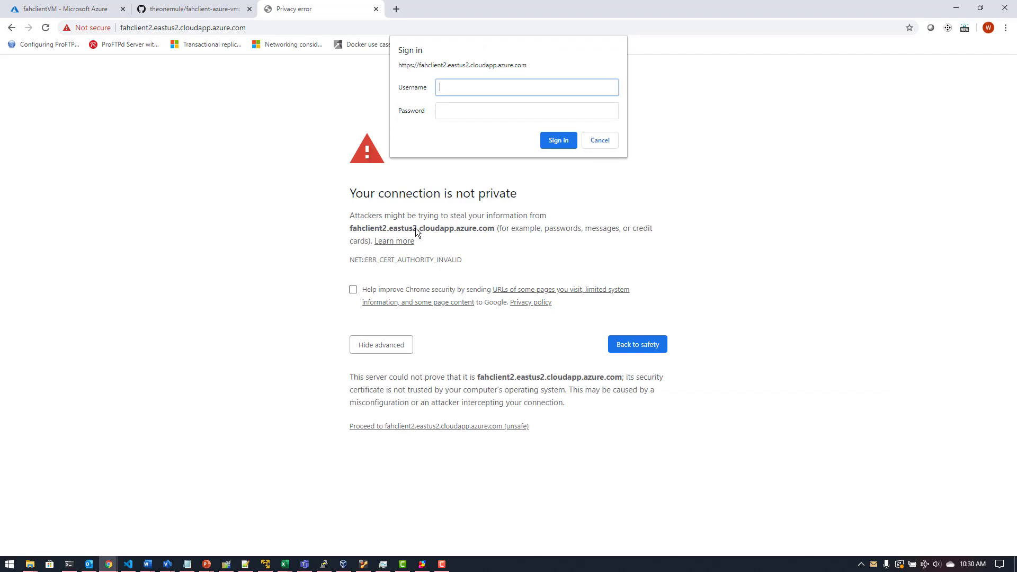
# - Enter the VM's admin username and password at the sign-in prompt
pyautogui.write('blaize')
pyautogui.press('Tab')
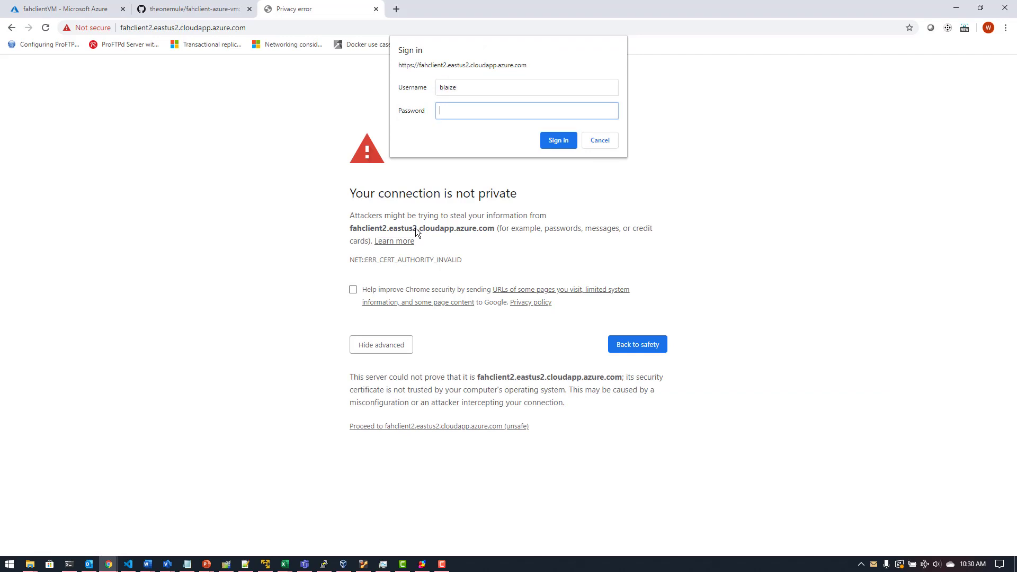
pyautogui.write('••••••••••••')
# - Sign in to Web Control, review the ready CPU and GPU slots, and dismiss the Folding@home tray menu
pyautogui.press('Return')
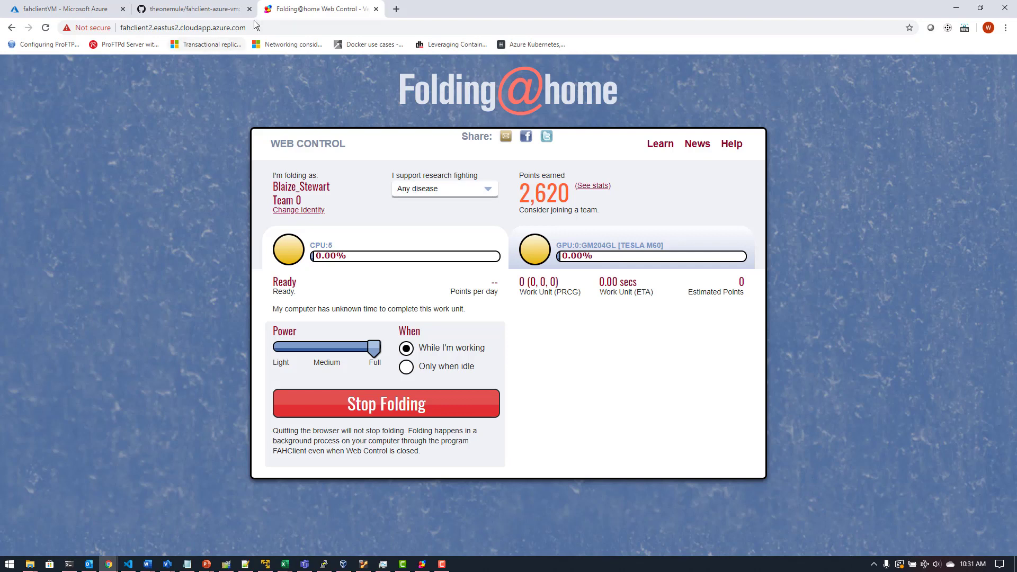
pyautogui.click(268, 29)
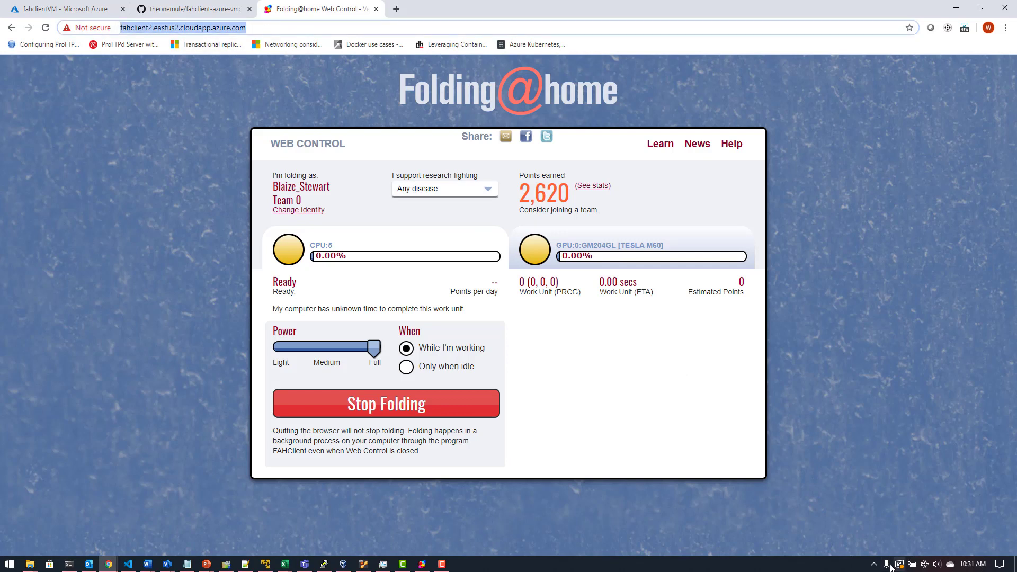
pyautogui.click(874, 565)
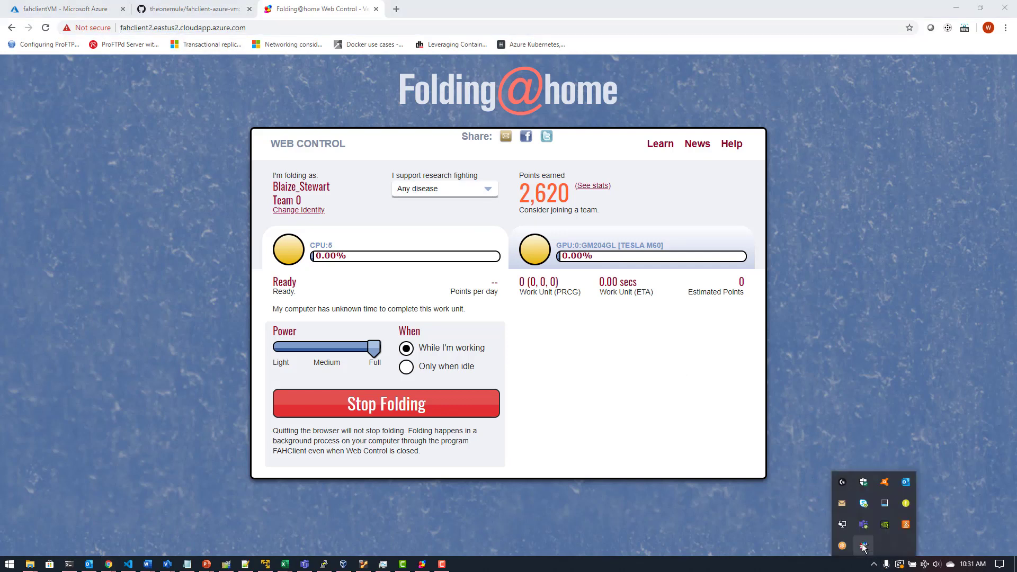
pyautogui.rightClick(863, 545)
pyautogui.click(801, 423)
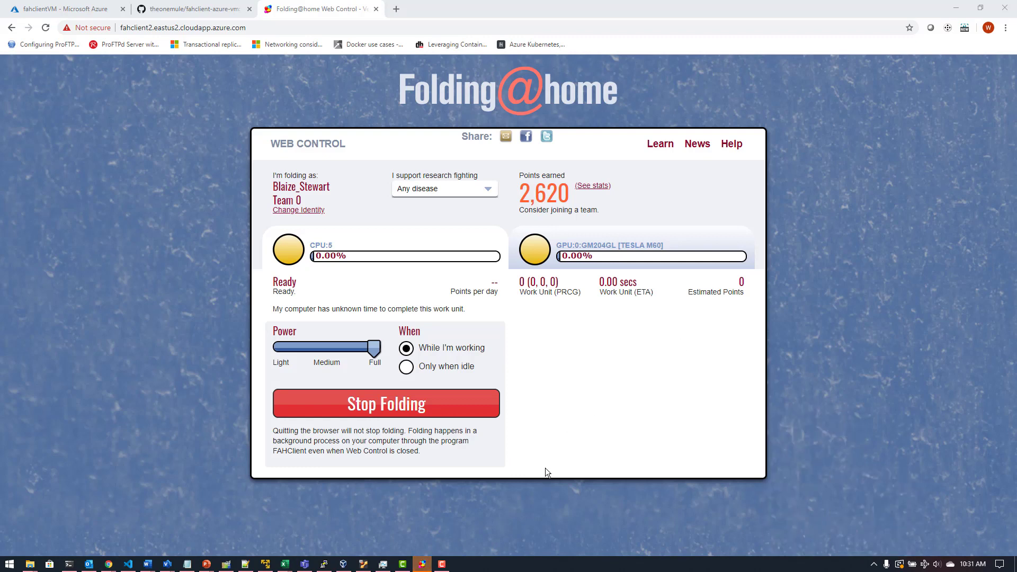
# - Add and save client4 in FAHControl with hostname fahclient2.eastus2.cloudapp.azure.com and its password
pyautogui.click(423, 564)
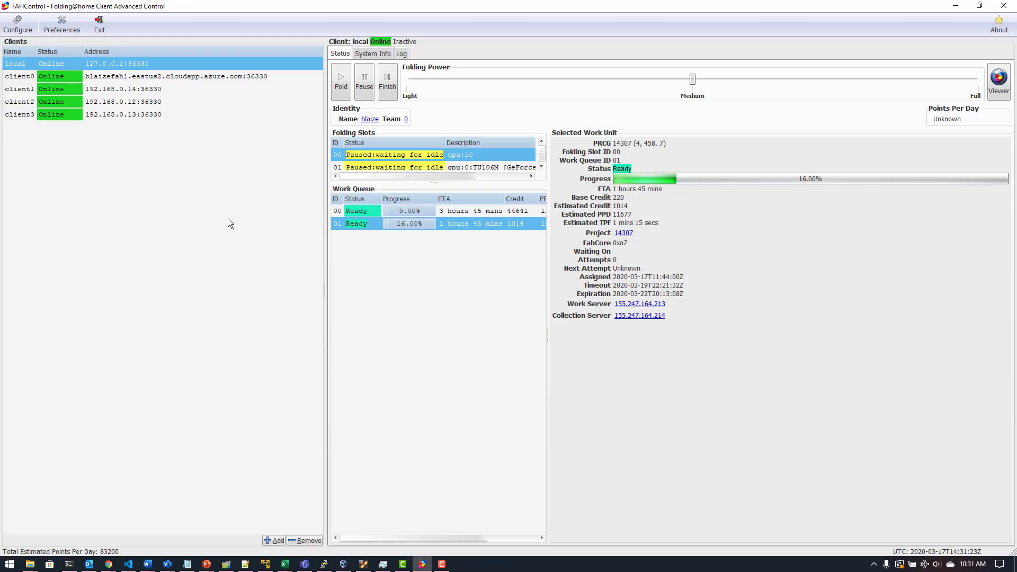
pyautogui.click(159, 75)
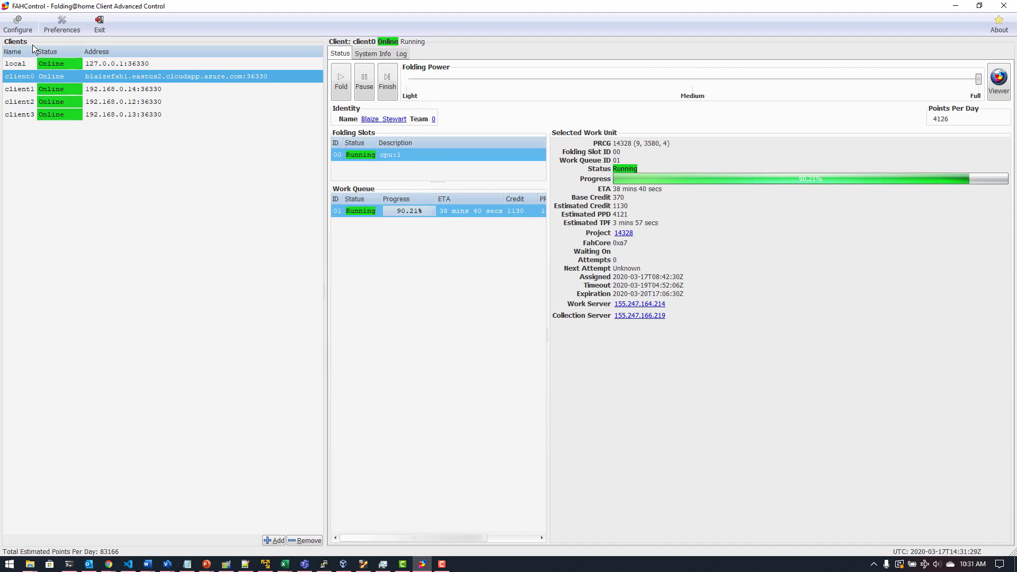
pyautogui.click(272, 539)
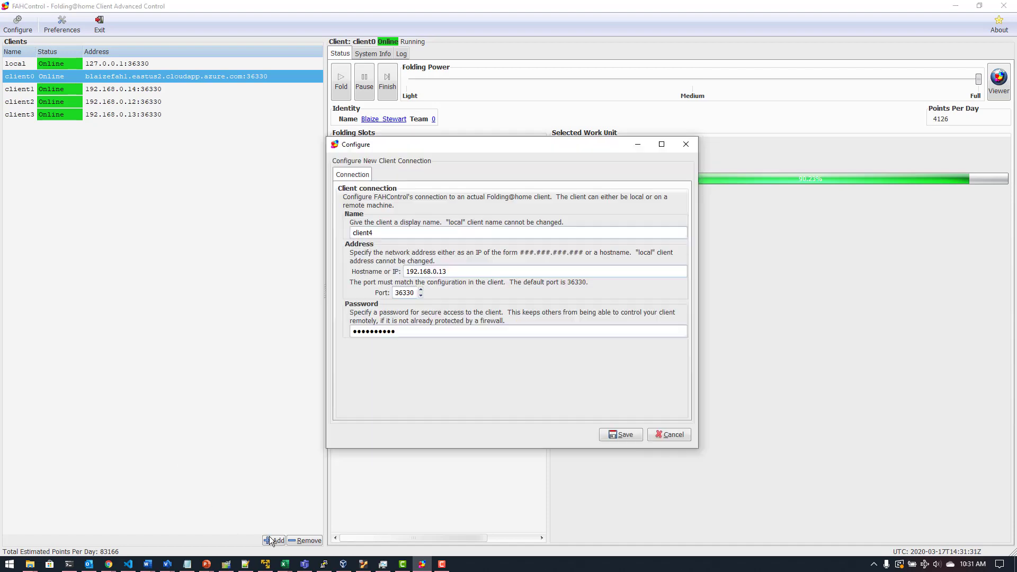
pyautogui.moveTo(447, 273); pyautogui.dragTo(347, 272)
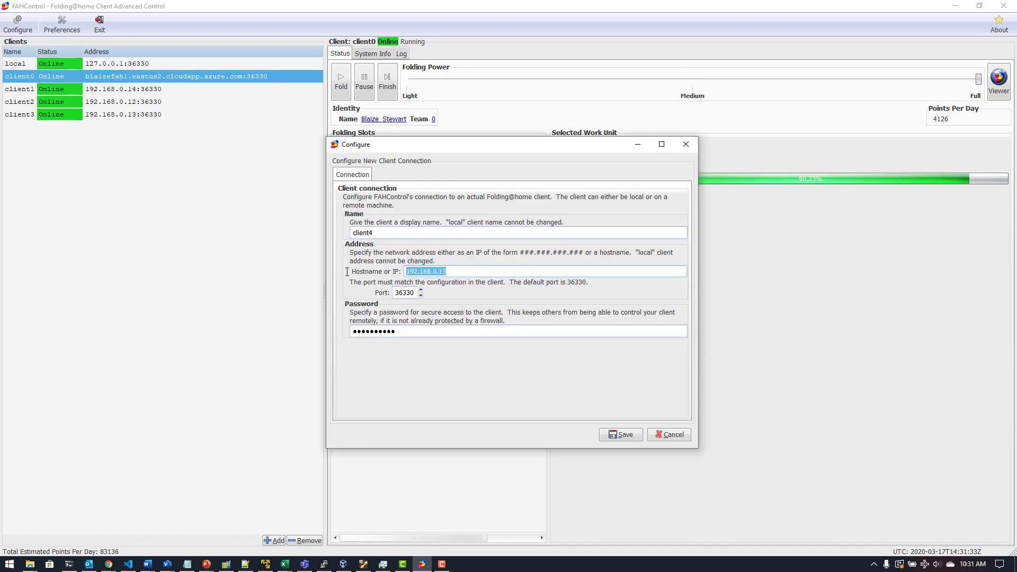
pyautogui.hotkey('ctrl', 'v')
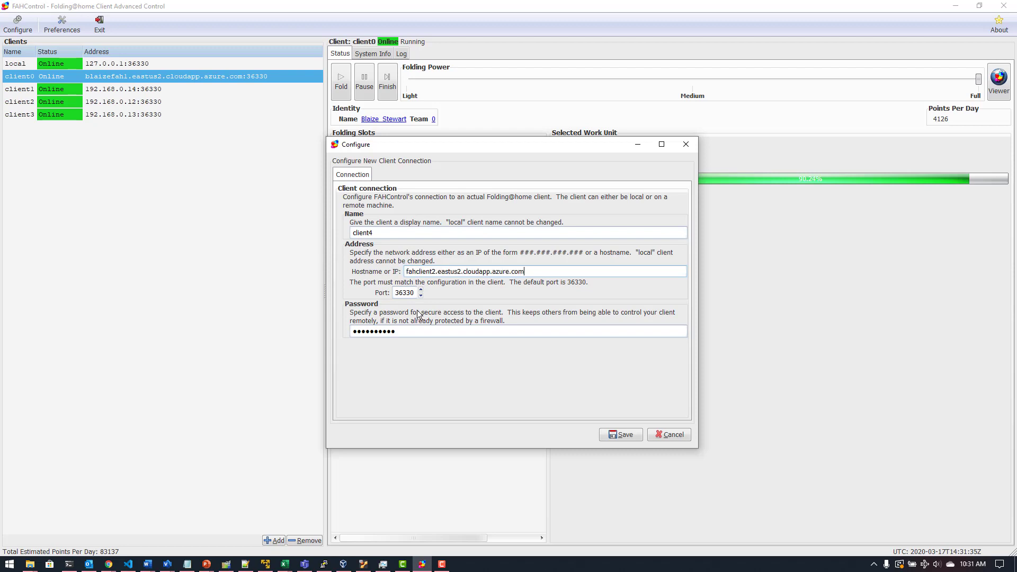
pyautogui.moveTo(427, 334); pyautogui.dragTo(309, 319)
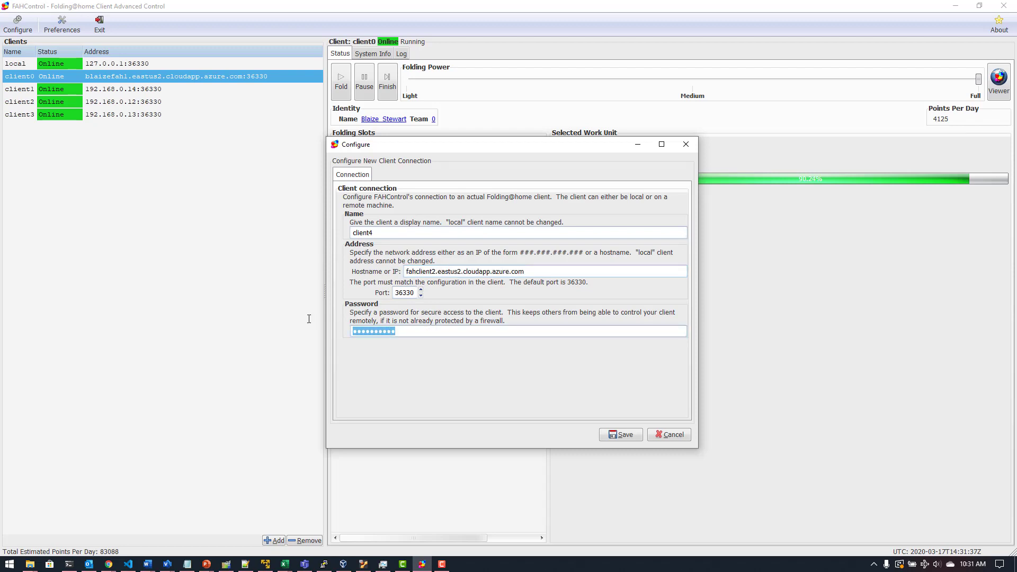
pyautogui.write('•••')
pyautogui.press('BackSpace')
pyautogui.press('BackSpace')
pyautogui.press('BackSpace')
pyautogui.write('•••••••••••••')
pyautogui.click(613, 437)
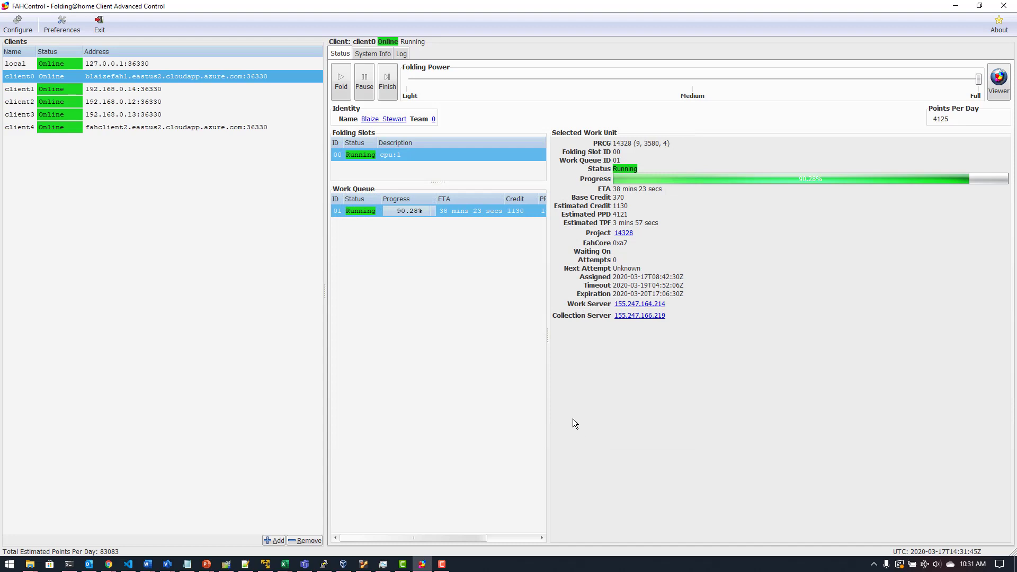
# - Select client4 to view its CPU and Tesla M60 GPU slots and pending work unit
pyautogui.click(209, 129)
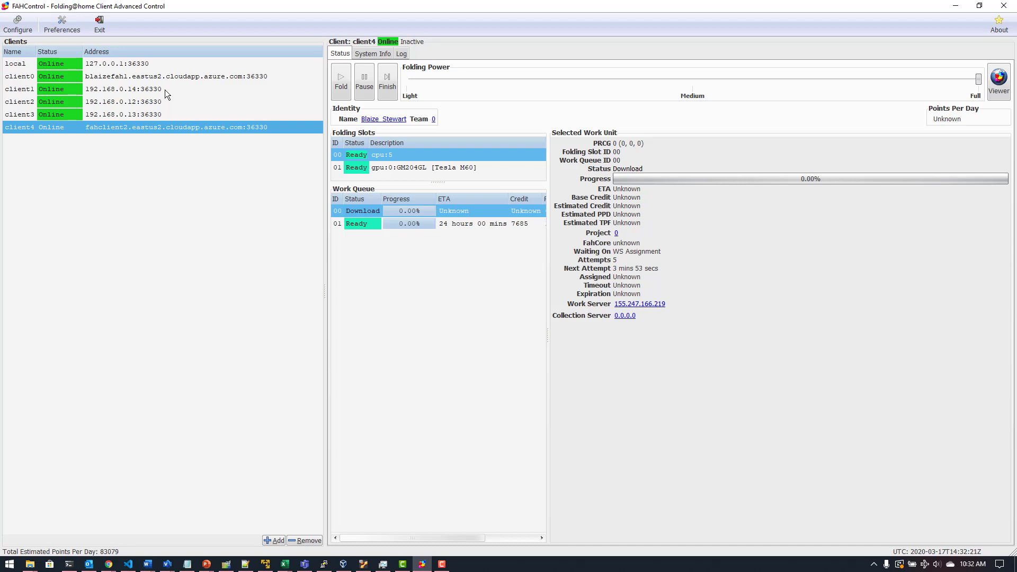
# - Launch the Protein Viewer from the Folding@home tray menu, then centre and enlarge its window
pyautogui.click(874, 564)
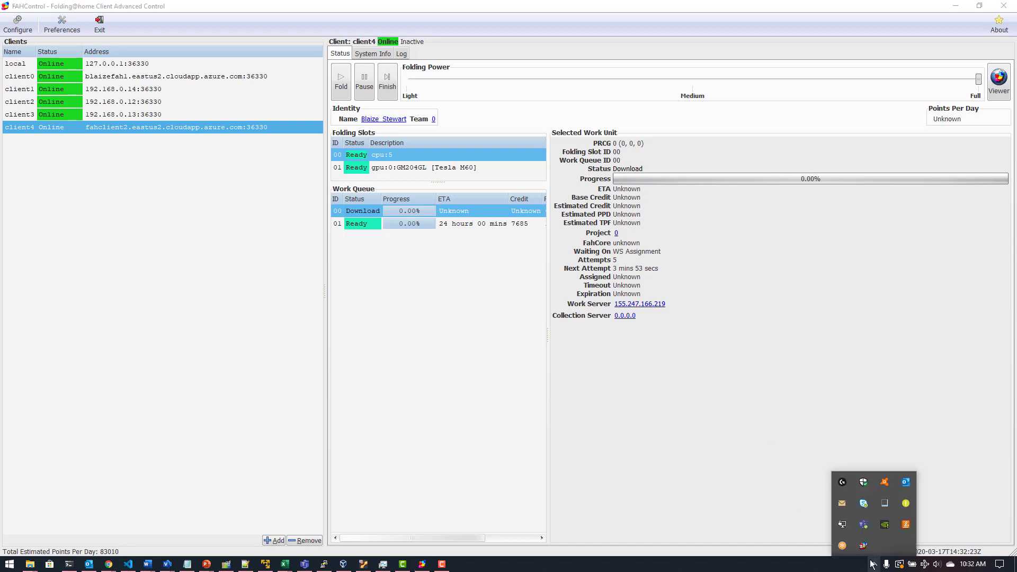
pyautogui.rightClick(865, 546)
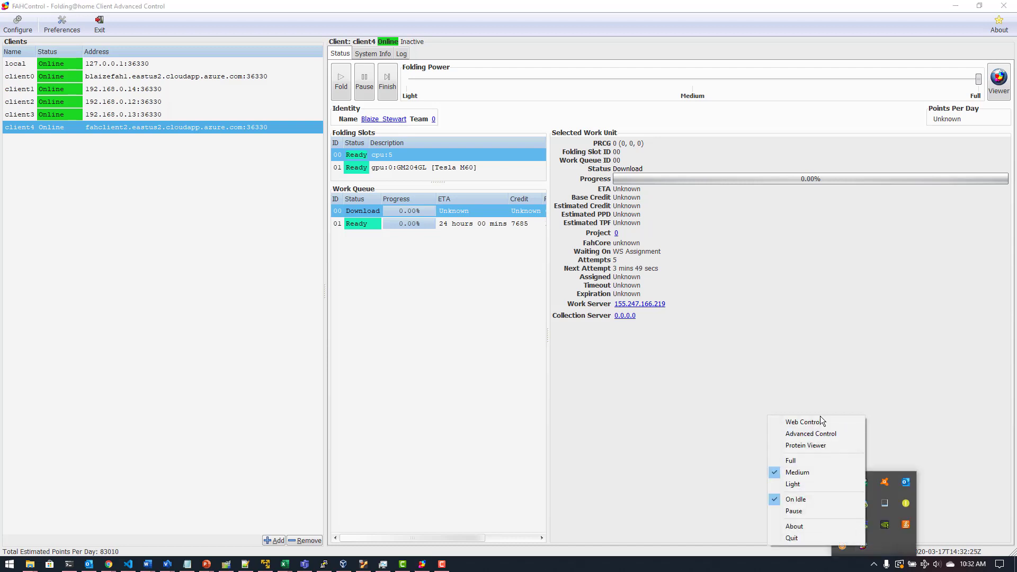
pyautogui.click(824, 445)
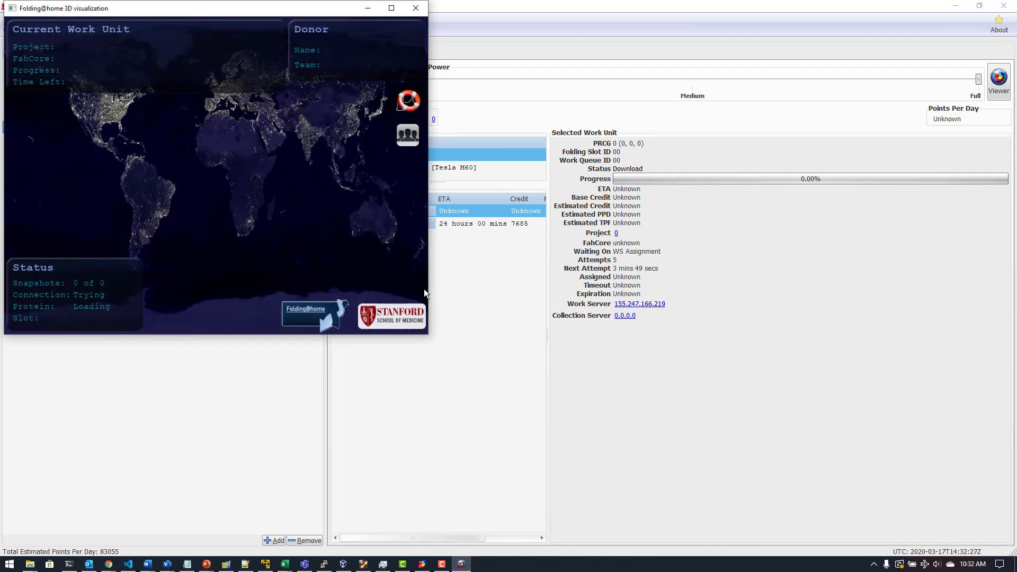
pyautogui.moveTo(339, 8); pyautogui.dragTo(490, 51)
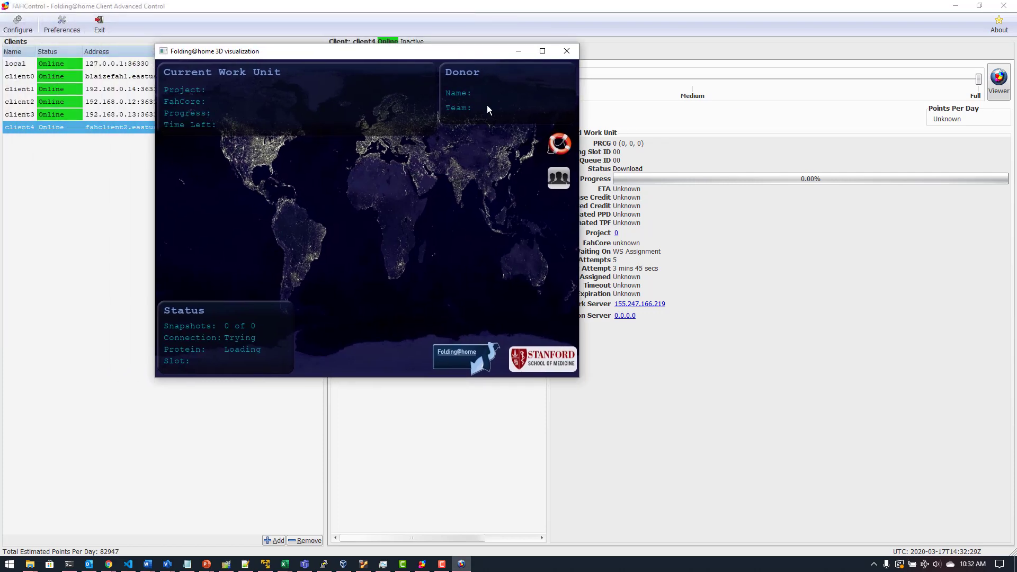
pyautogui.moveTo(577, 379); pyautogui.dragTo(828, 517)
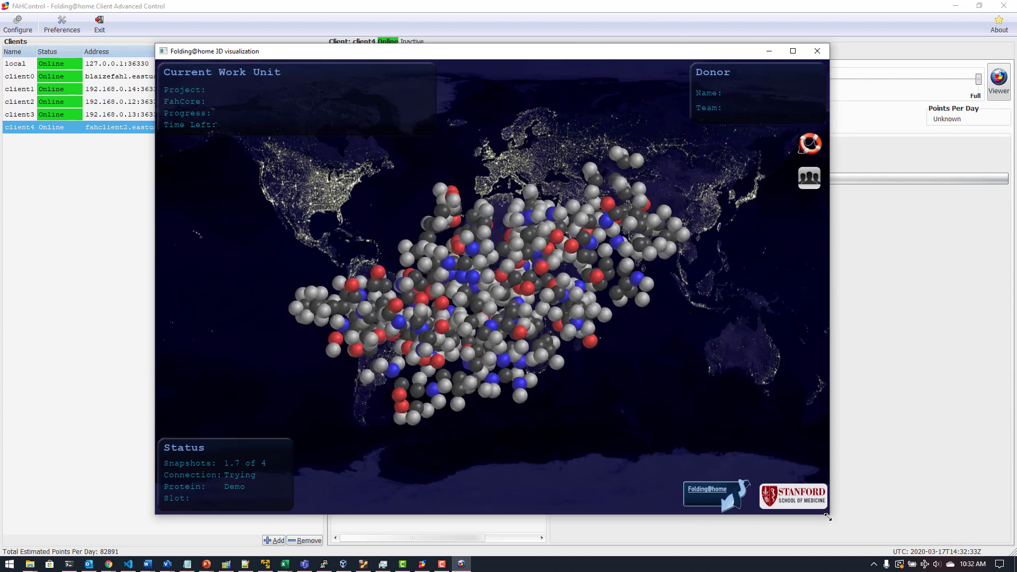